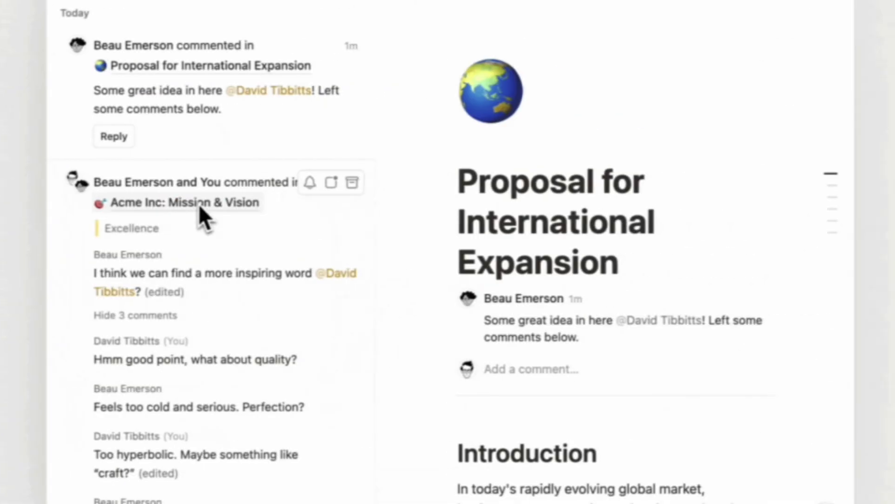
- Open the Acme Inc: Mission & Vision comment thread with its hidden replies
{"action": "left_click", "coordinate": [200, 205]}
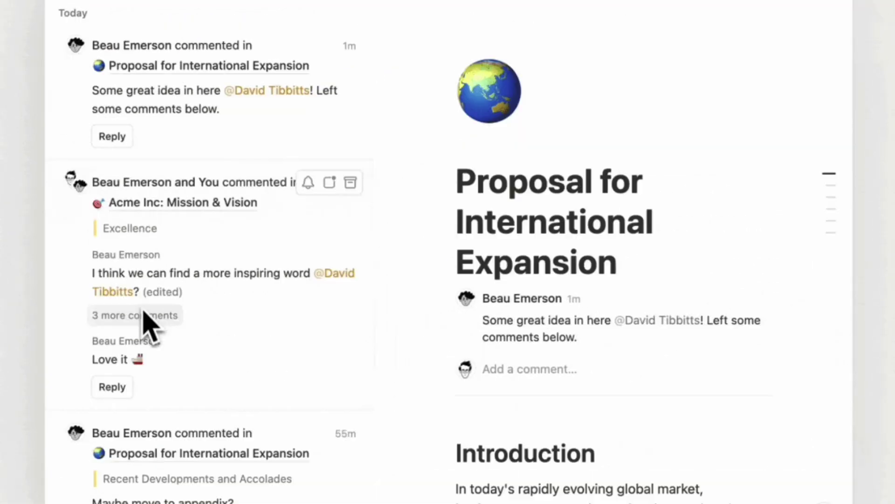
{"action": "left_click", "coordinate": [143, 313]}
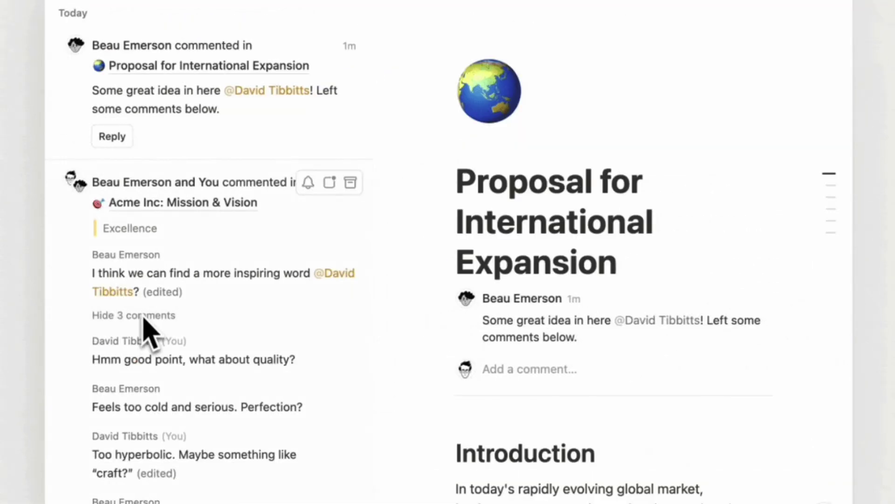
{"action": "left_click", "coordinate": [196, 202]}
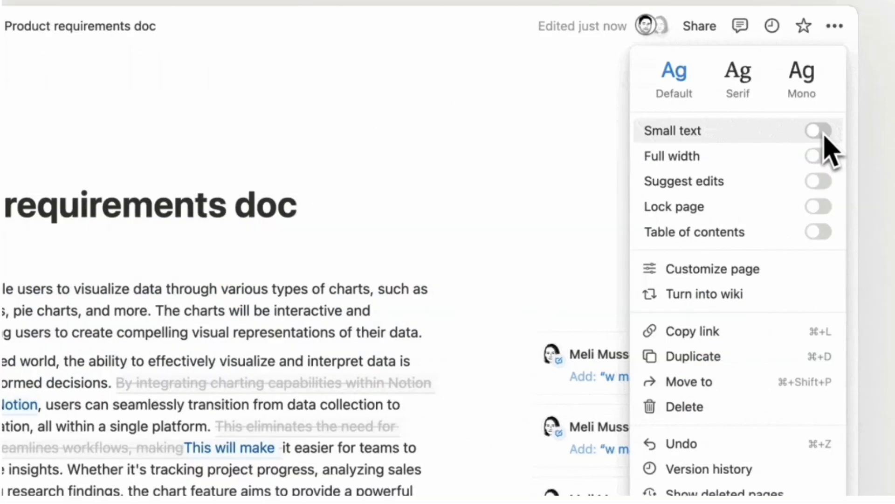
- Turn on suggesting mode and replace the word 'The' with 'Our'
{"action": "left_click", "coordinate": [823, 183]}
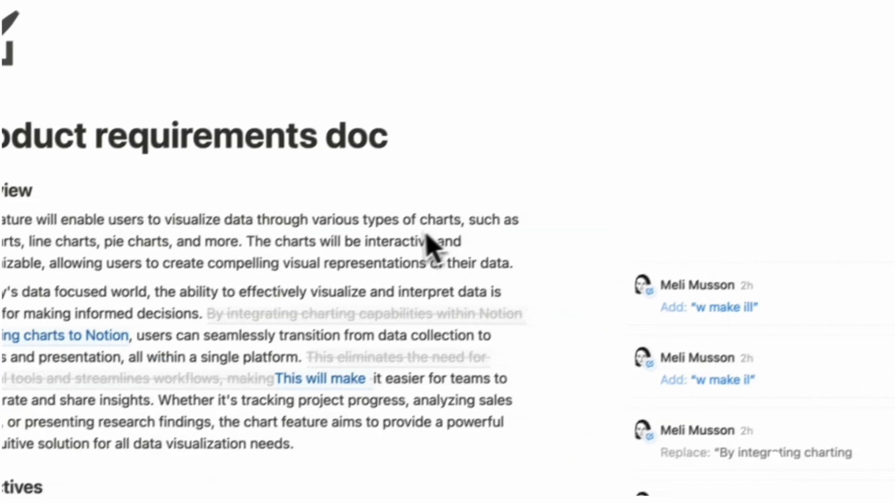
{"action": "double_click", "coordinate": [256, 241]}
{"action": "type", "text": "Our"}
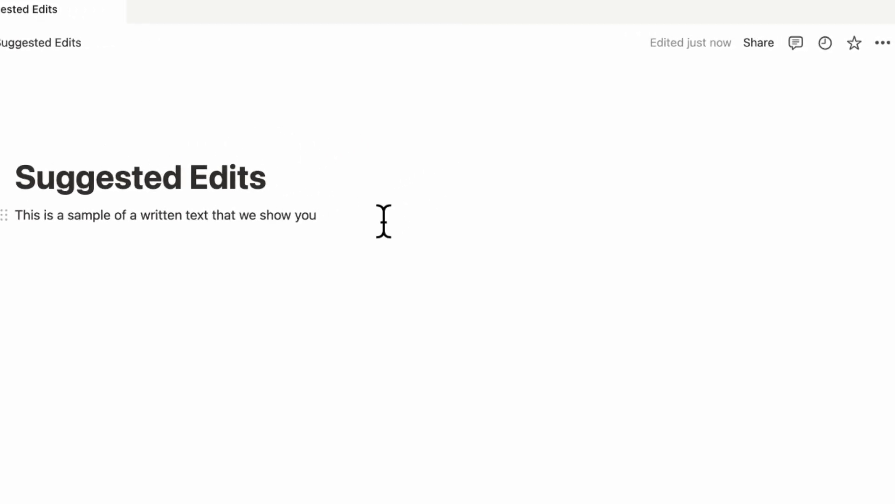
- Turn on Suggest edits for the page and insert 'wanted to' after 'we'
{"action": "left_click", "coordinate": [881, 46]}
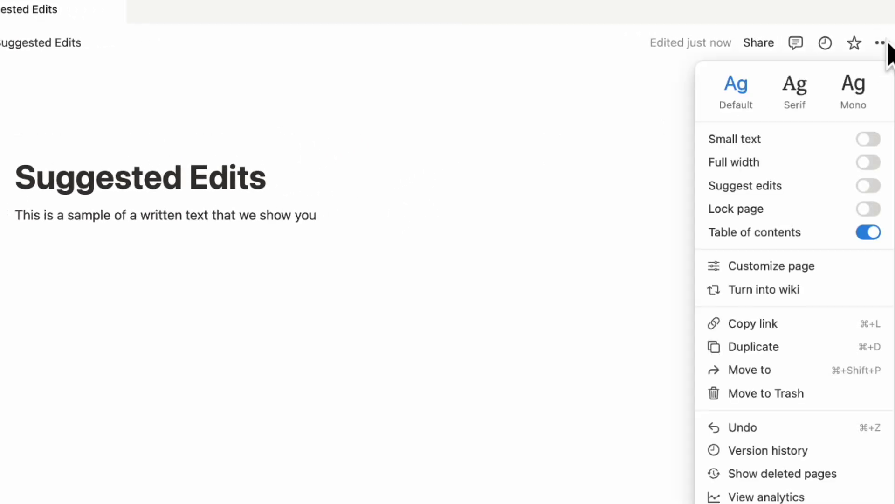
{"action": "left_click", "coordinate": [869, 185]}
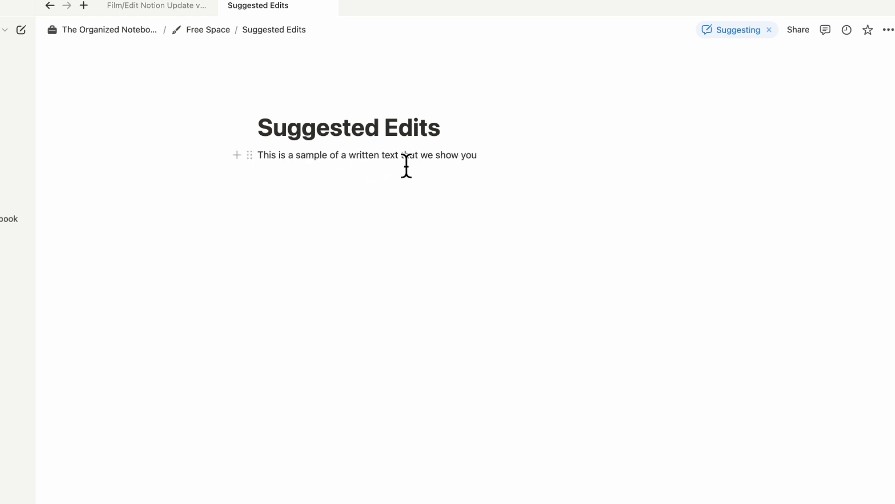
{"action": "type", "text": "wante"}
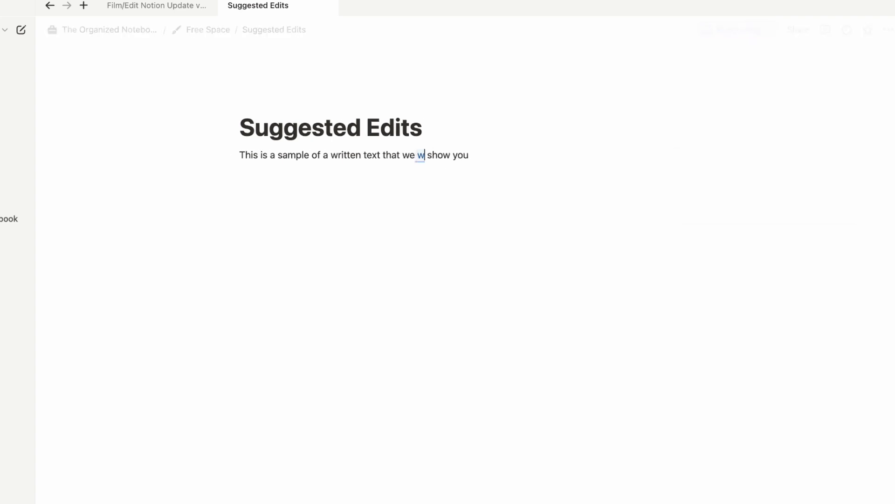
{"action": "type", "text": "d to"}
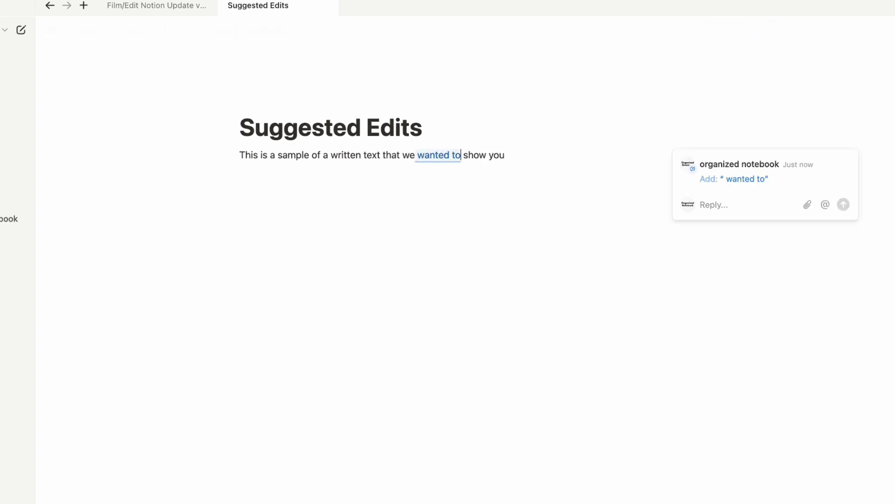
- Suggest adding 'how to use this feature.' at the end of the sentence
{"action": "left_click", "coordinate": [536, 158]}
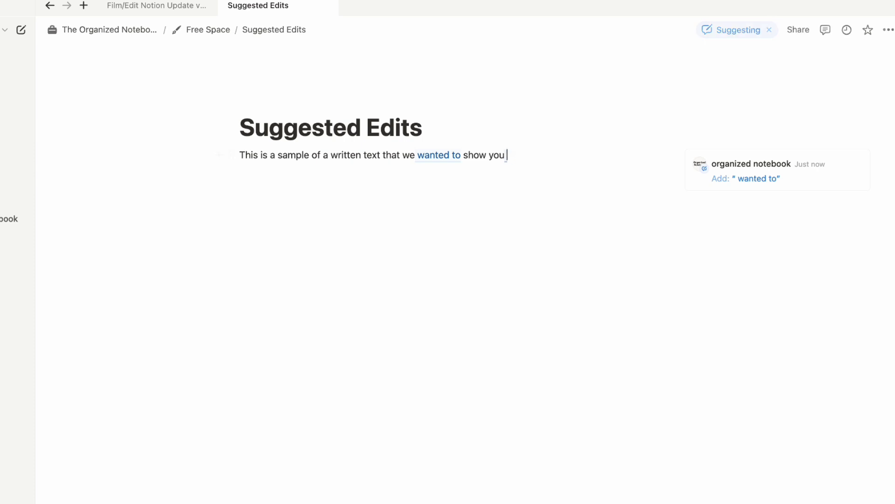
{"action": "type", "text": "how to use this feature."}
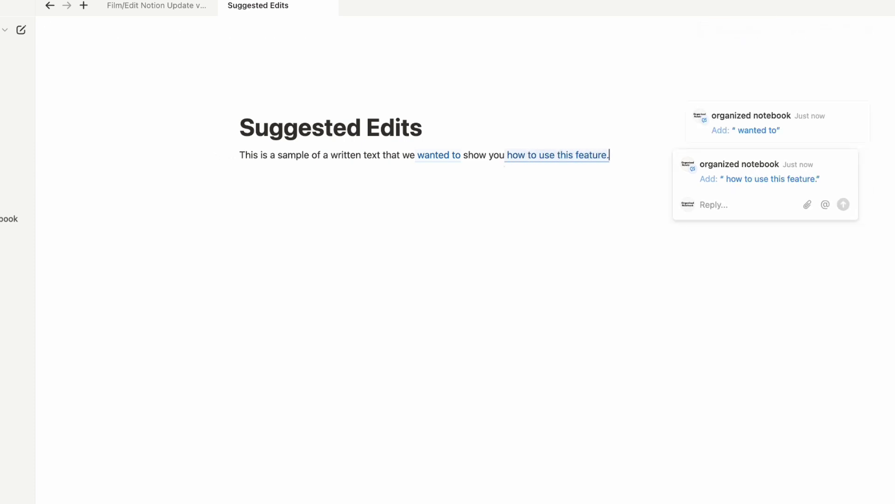
{"action": "left_click", "coordinate": [628, 200]}
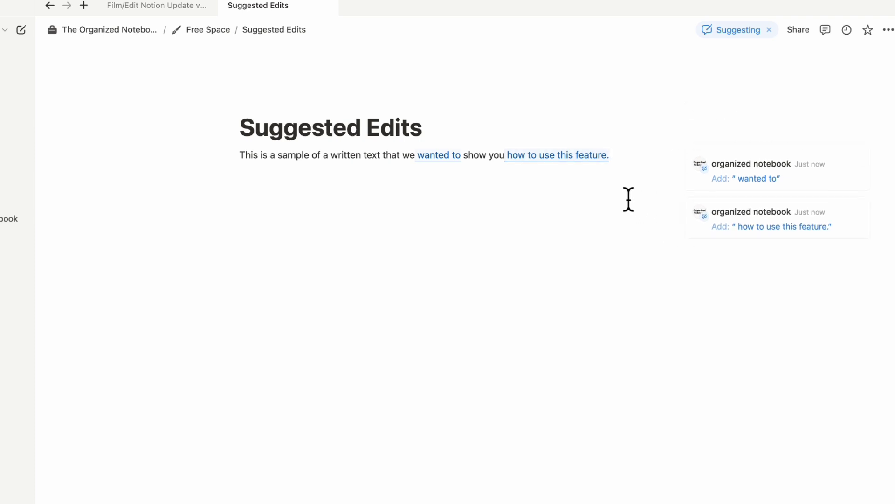
{"action": "mouse_move", "coordinate": [712, 182]}
- Turn off Suggest edits for the page
{"action": "left_click", "coordinate": [887, 30]}
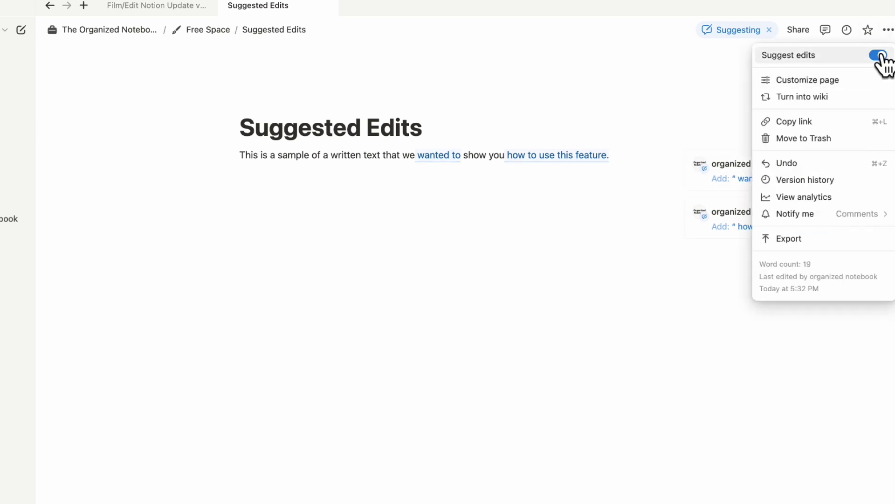
{"action": "left_click", "coordinate": [879, 55]}
{"action": "left_click", "coordinate": [492, 204]}
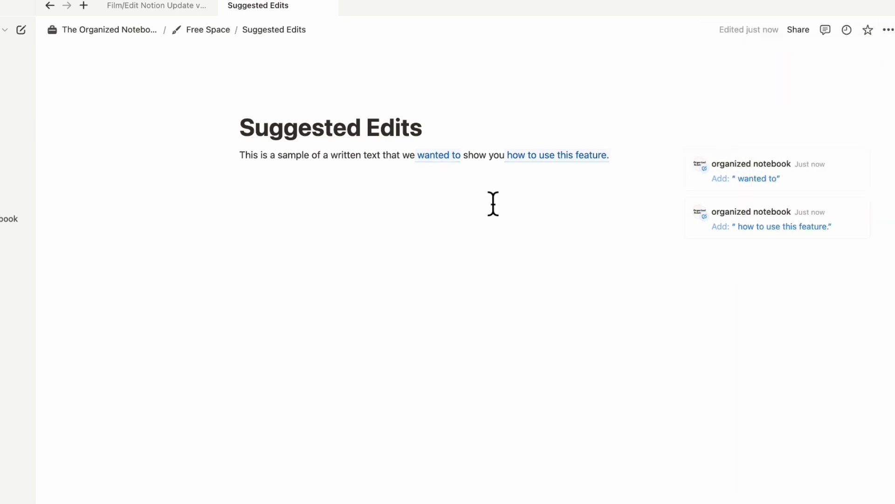
- Reply 'This is not a good idea' on the 'wanted to' suggestion, then accept it
{"action": "left_click", "coordinate": [453, 166]}
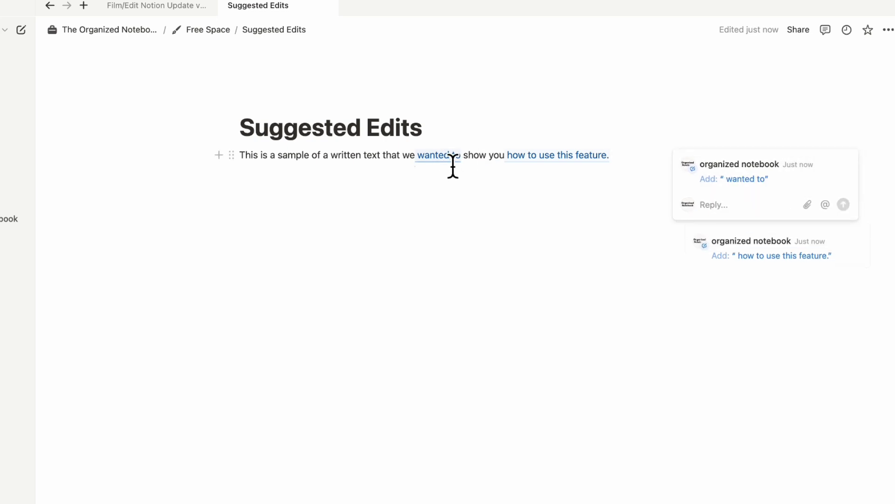
{"action": "mouse_move", "coordinate": [795, 177]}
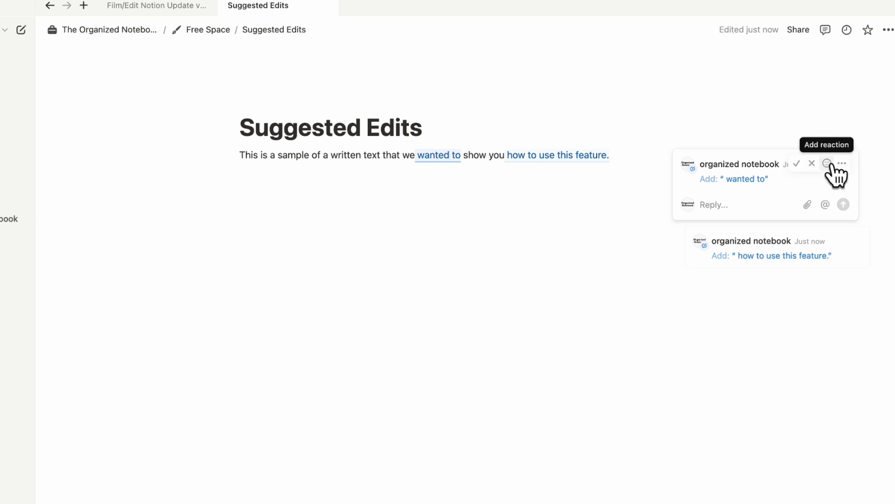
{"action": "left_click", "coordinate": [844, 164]}
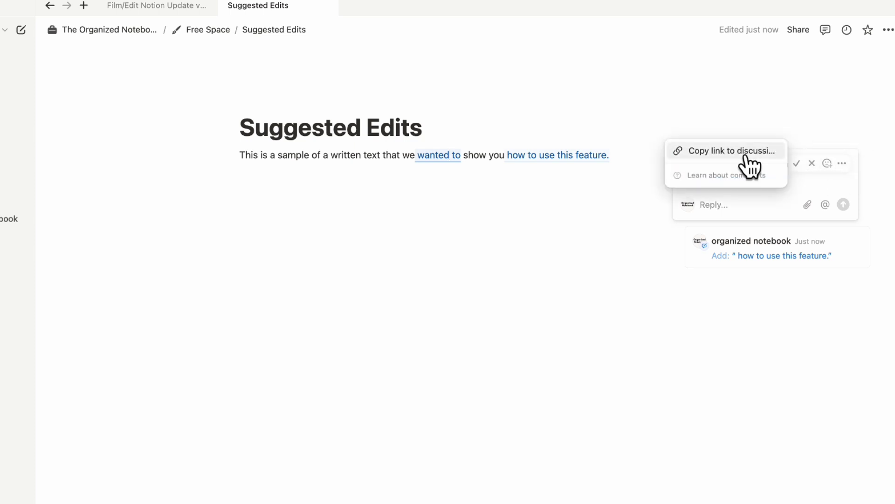
{"action": "left_click", "coordinate": [738, 208]}
{"action": "left_click", "coordinate": [734, 209]}
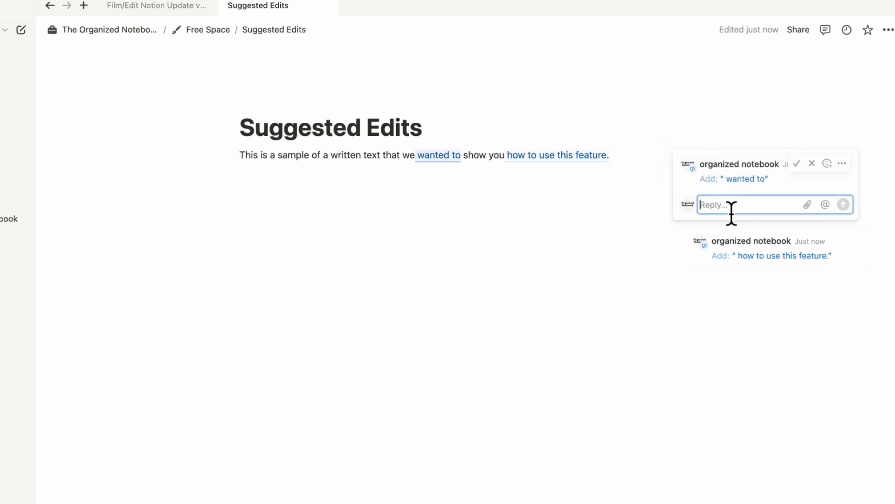
{"action": "type", "text": "This is not a go"}
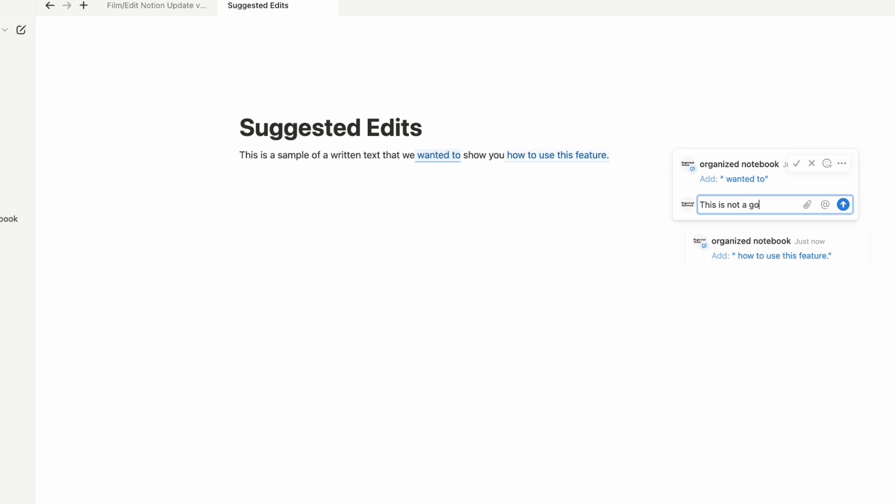
{"action": "type", "text": "od idea"}
{"action": "left_click", "coordinate": [843, 204]}
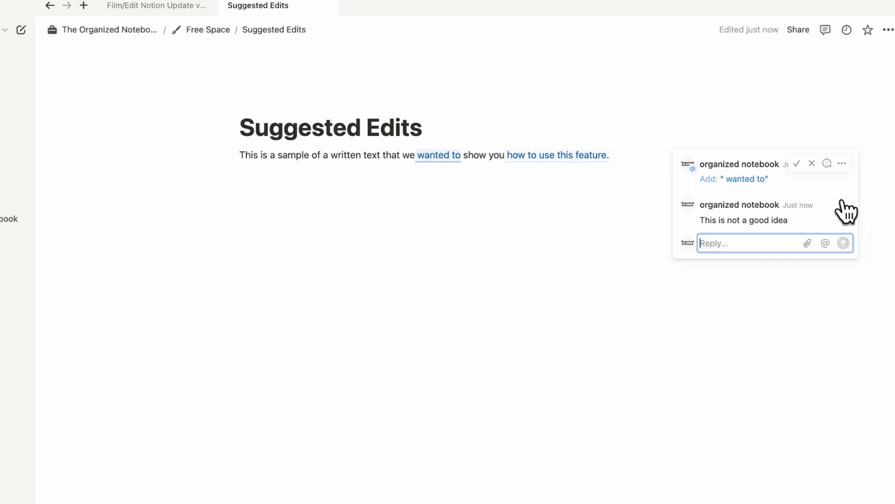
{"action": "left_click", "coordinate": [796, 163]}
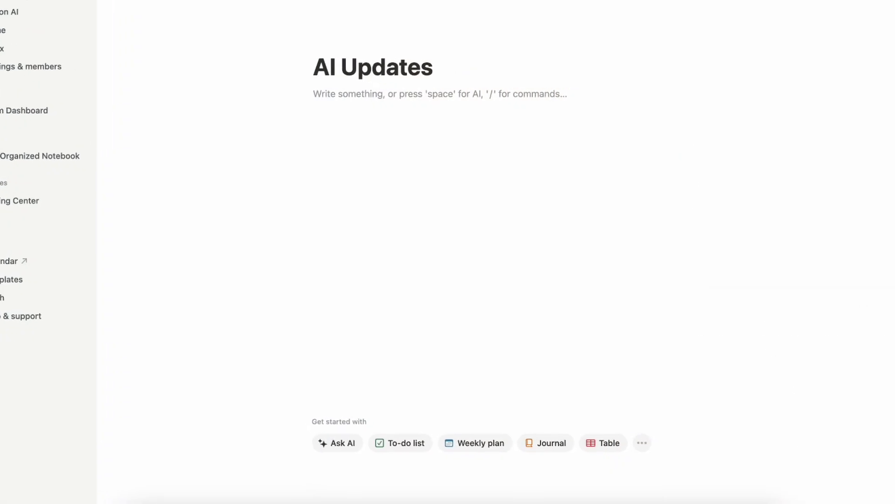
- Start a Notion AI chat and expand it to a full page
{"action": "left_click", "coordinate": [891, 499]}
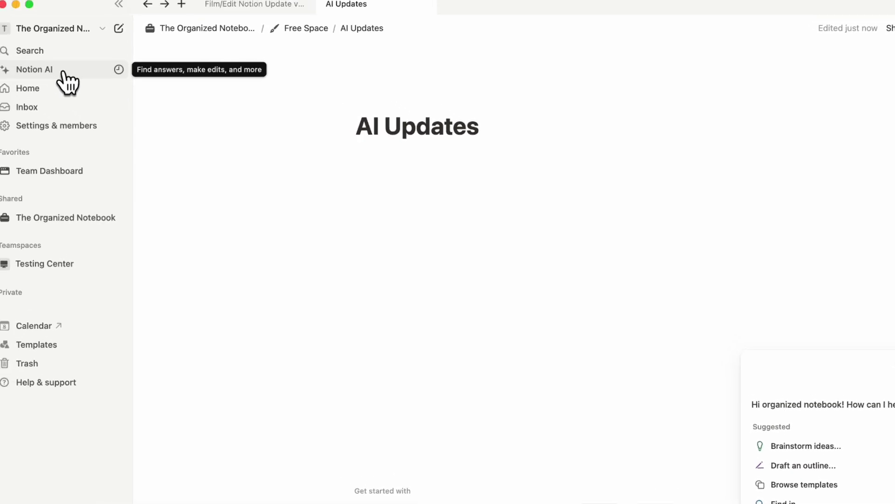
{"action": "left_click", "coordinate": [64, 73]}
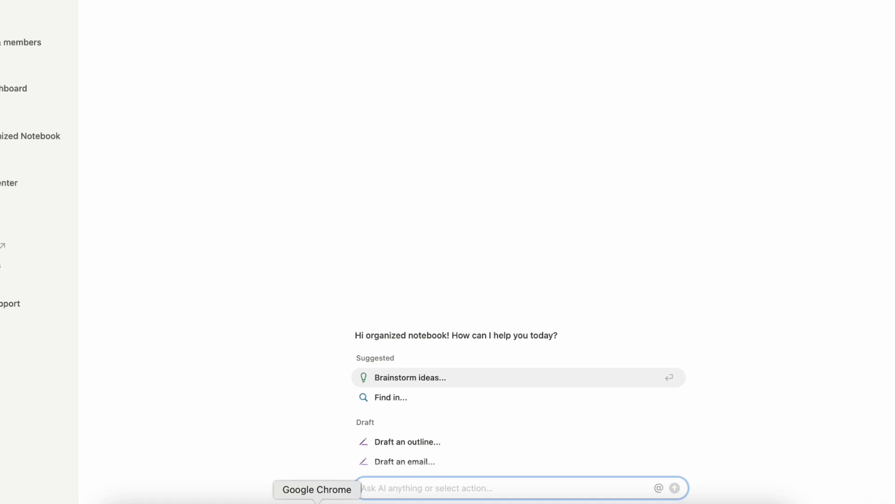
- Switch to Google Chrome showing the 'One AI tool to chat & search' Notion AI article
{"action": "left_click", "coordinate": [317, 503]}
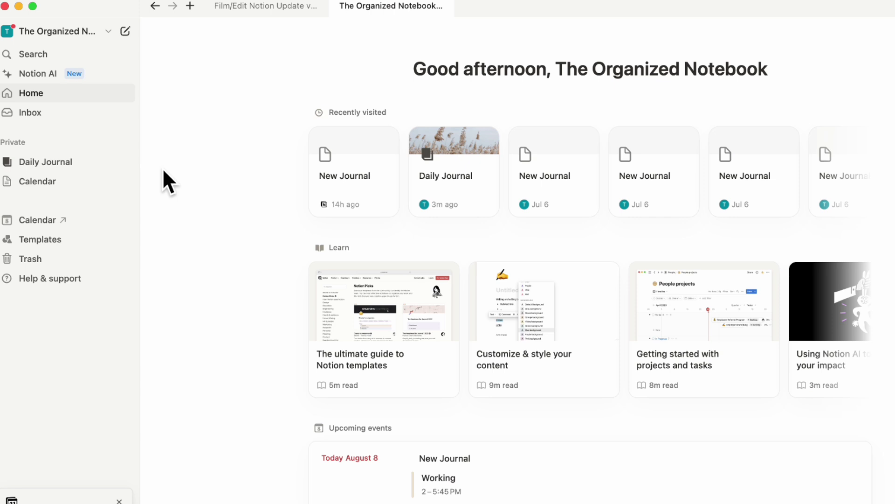
- From the docked inbox, open the August 8 then August 7 New Journal pages, then close the inbox
{"action": "left_click", "coordinate": [60, 115]}
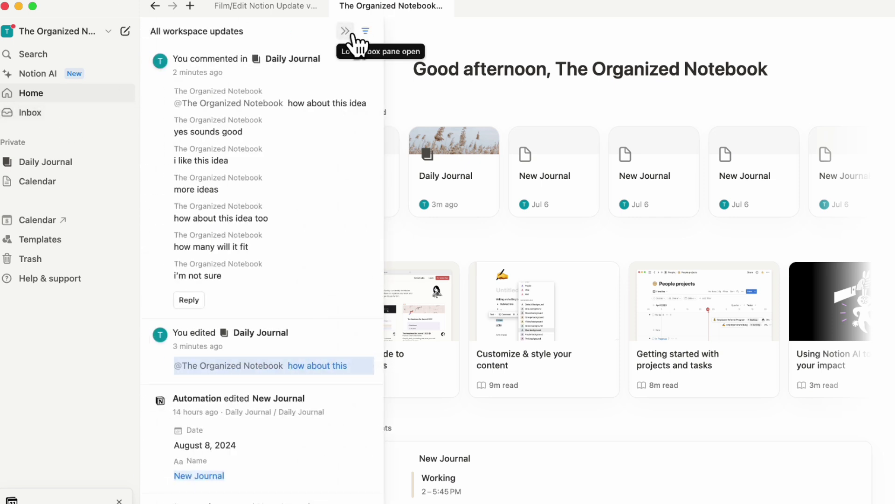
{"action": "left_click", "coordinate": [345, 32]}
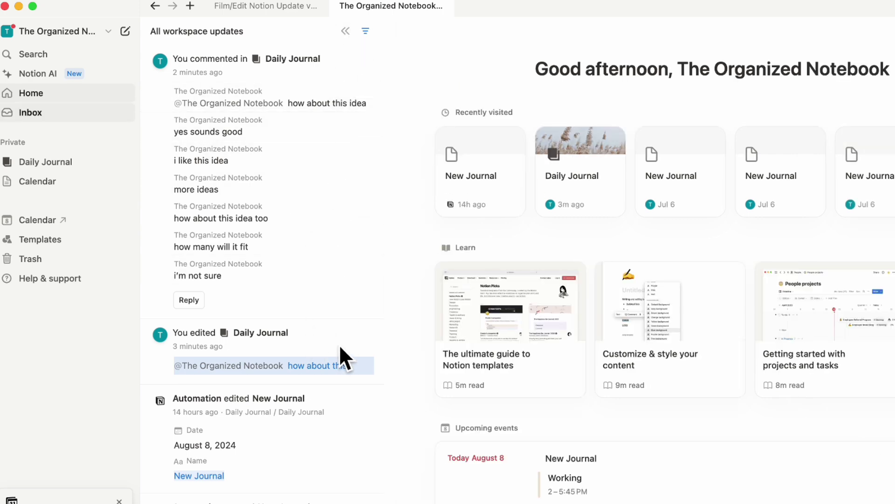
{"action": "scroll", "coordinate": [340, 347], "scroll_direction": "down", "scroll_amount": 8}
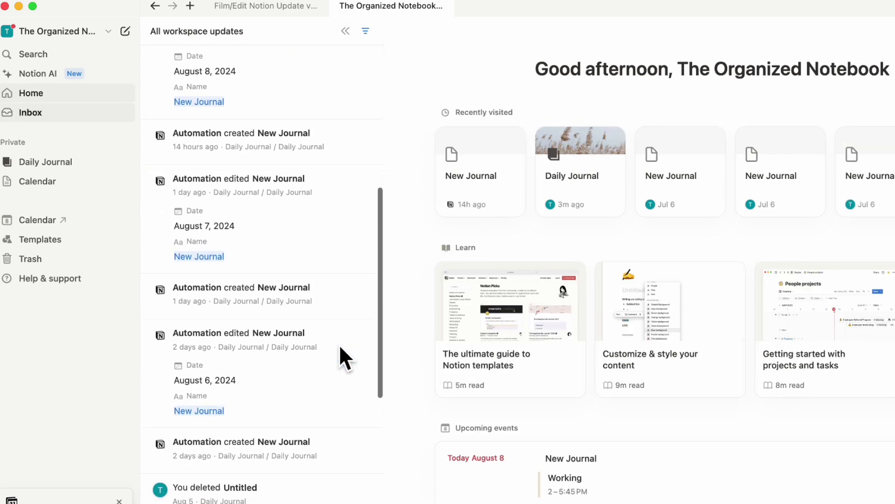
{"action": "scroll", "coordinate": [338, 354], "scroll_direction": "up", "scroll_amount": 3}
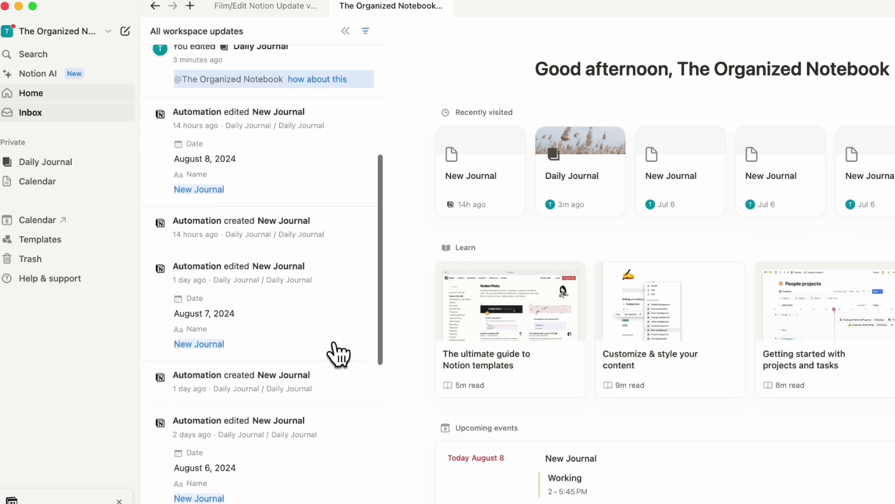
{"action": "left_click", "coordinate": [310, 179]}
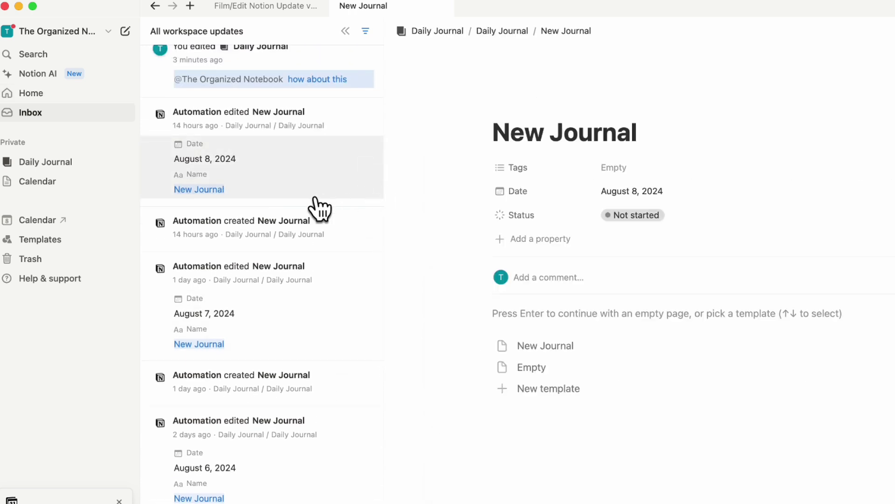
{"action": "scroll", "coordinate": [321, 209], "scroll_direction": "up", "scroll_amount": 1}
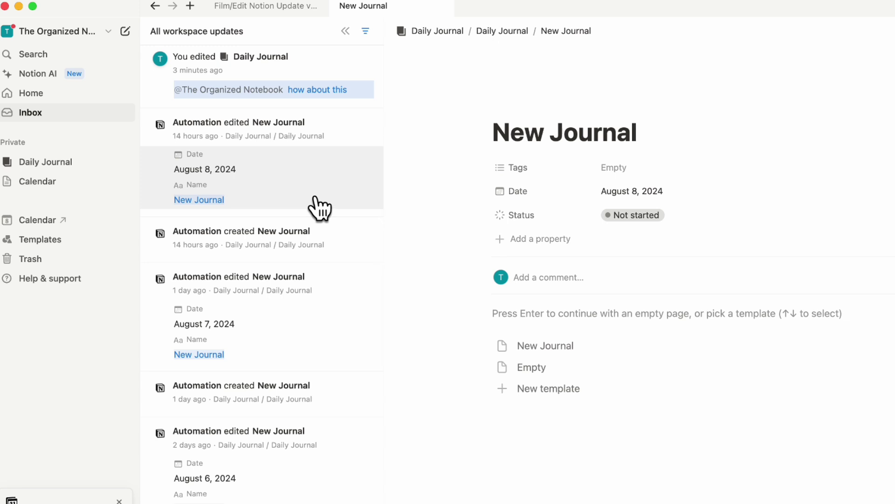
{"action": "left_click", "coordinate": [309, 350]}
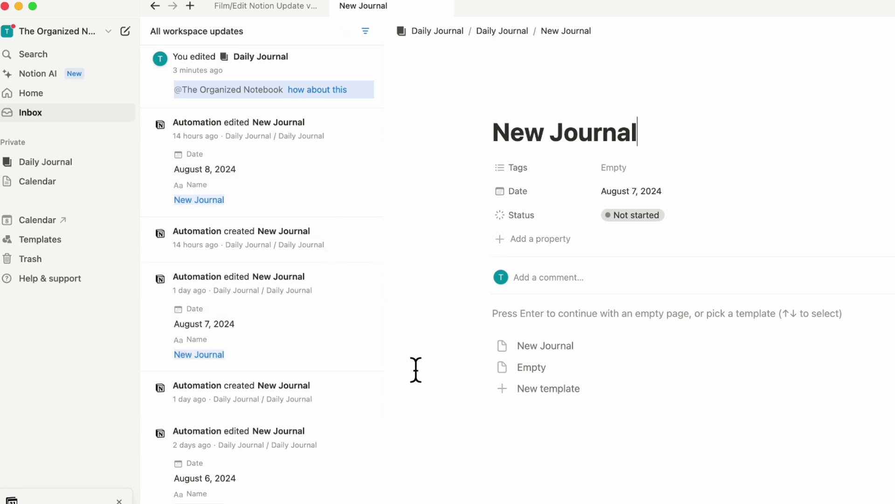
{"action": "scroll", "coordinate": [337, 326], "scroll_direction": "up", "scroll_amount": 6}
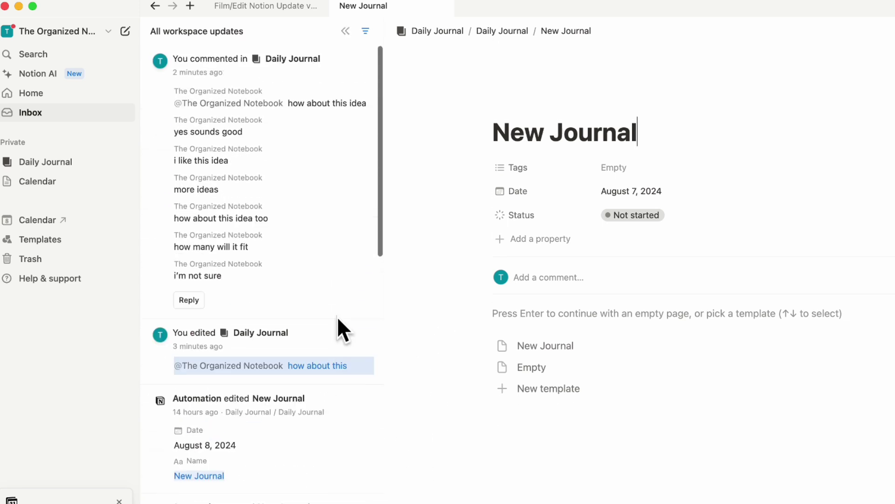
{"action": "left_click", "coordinate": [345, 32]}
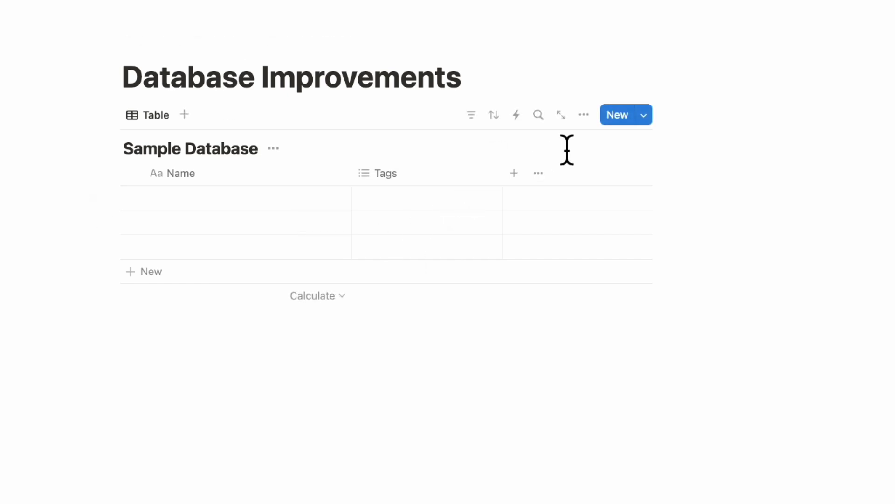
- Open Customize Sample Database, browse the full feature list, and return to view options
{"action": "left_click", "coordinate": [584, 116]}
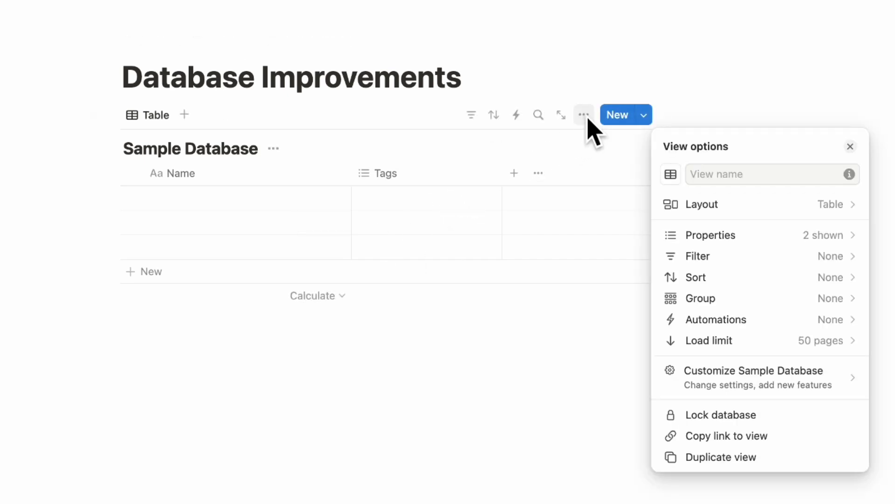
{"action": "left_click", "coordinate": [770, 387]}
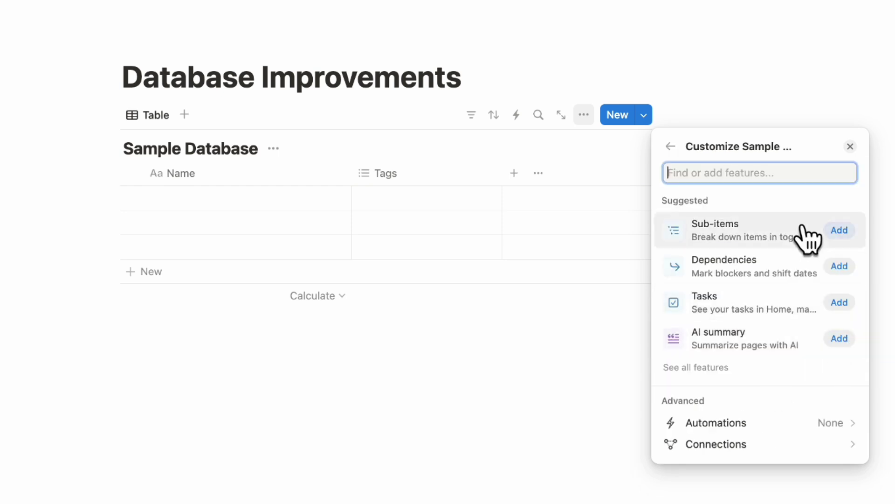
{"action": "mouse_move", "coordinate": [809, 238]}
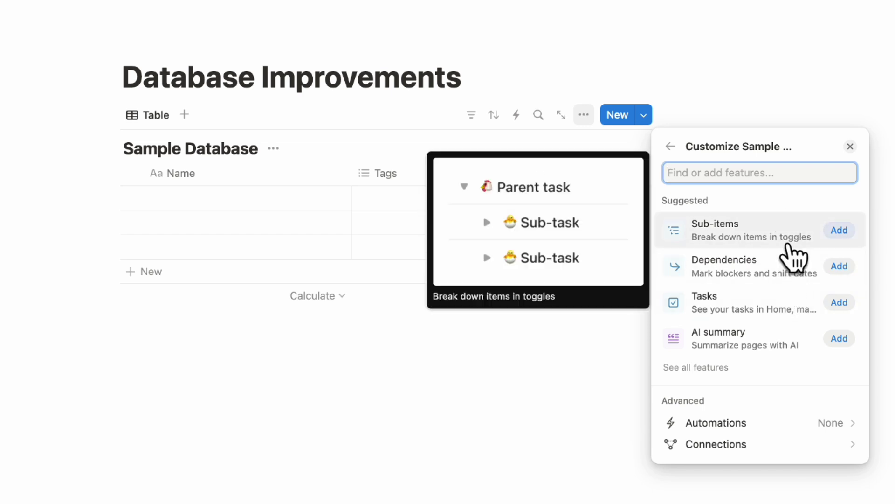
{"action": "mouse_move", "coordinate": [795, 264]}
{"action": "mouse_move", "coordinate": [777, 296]}
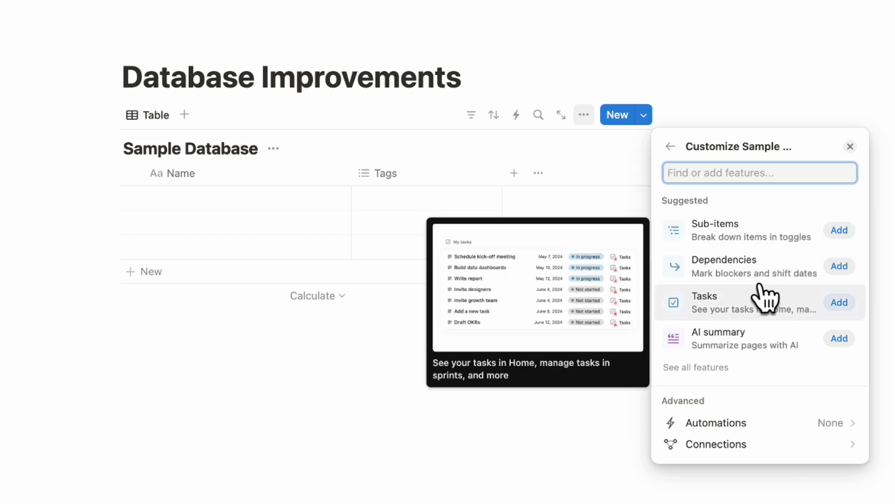
{"action": "left_click", "coordinate": [709, 367]}
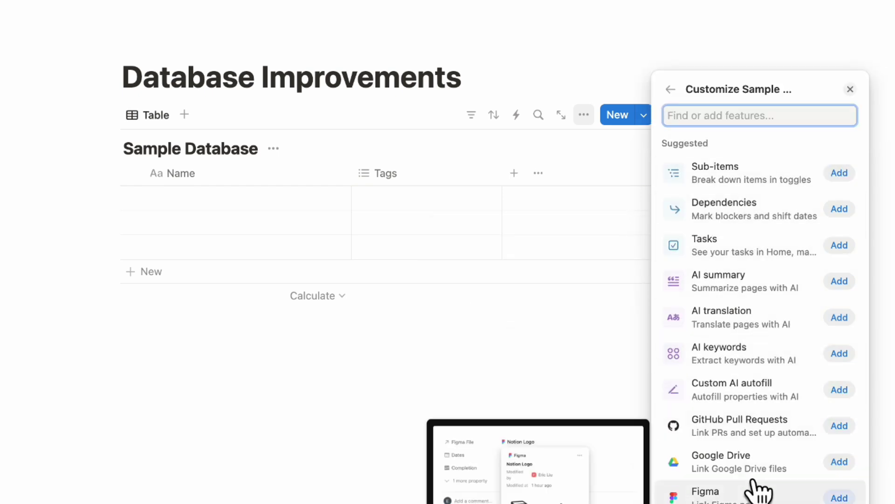
{"action": "mouse_move", "coordinate": [737, 238]}
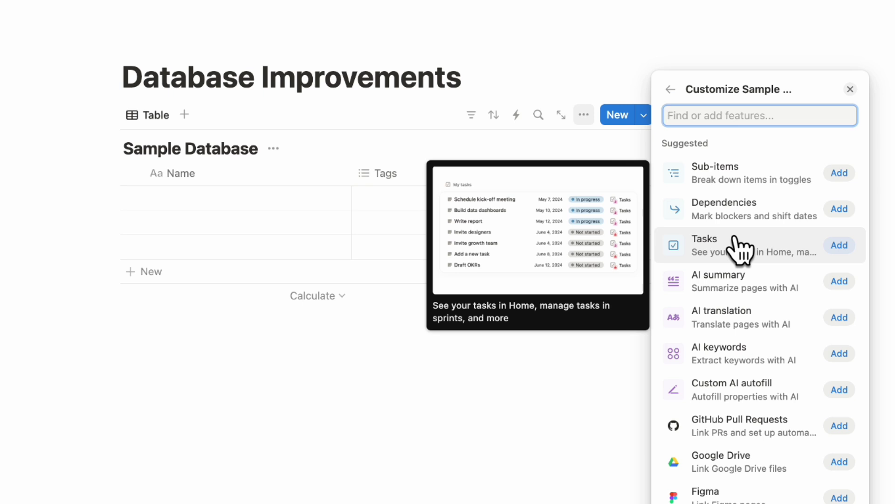
{"action": "left_click", "coordinate": [674, 88]}
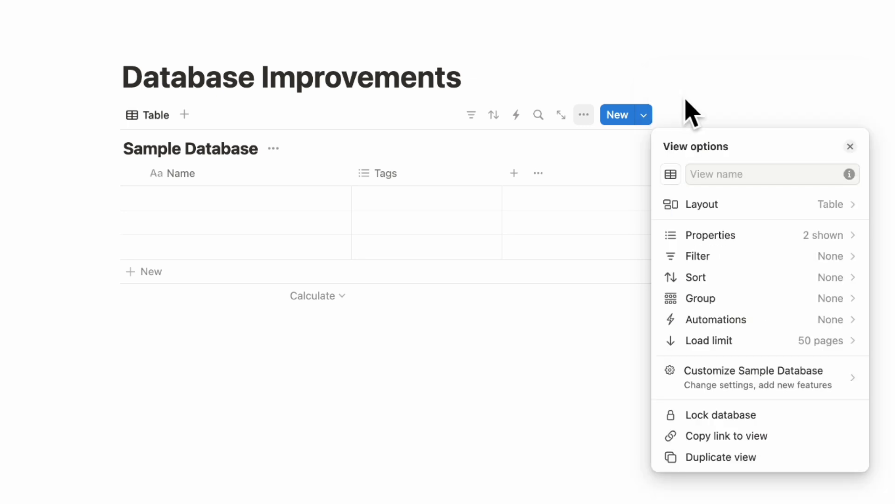
- Start a Sample Database automation triggered by Page added and Name set to 'Sample'
{"action": "left_click", "coordinate": [686, 100]}
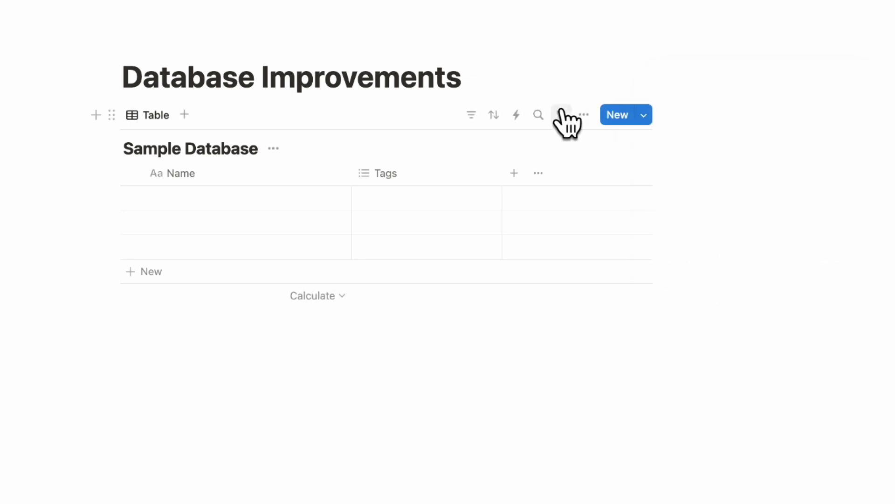
{"action": "left_click", "coordinate": [517, 117]}
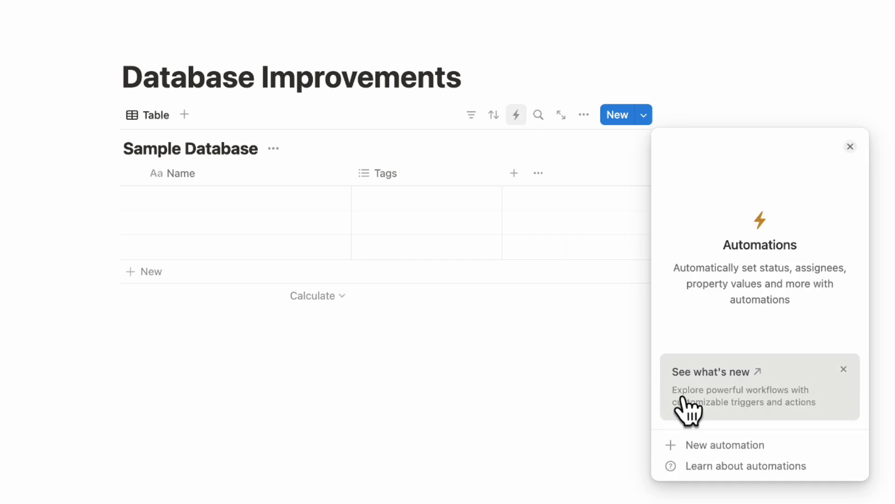
{"action": "left_click", "coordinate": [720, 446]}
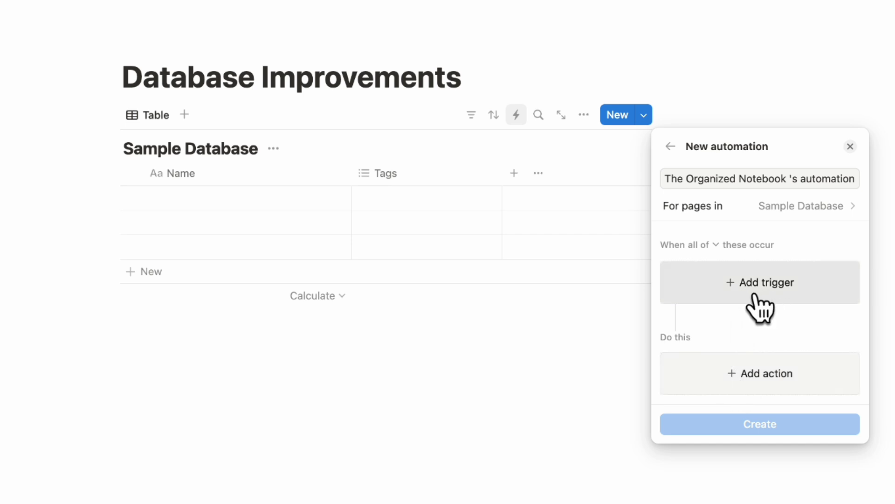
{"action": "left_click", "coordinate": [779, 293]}
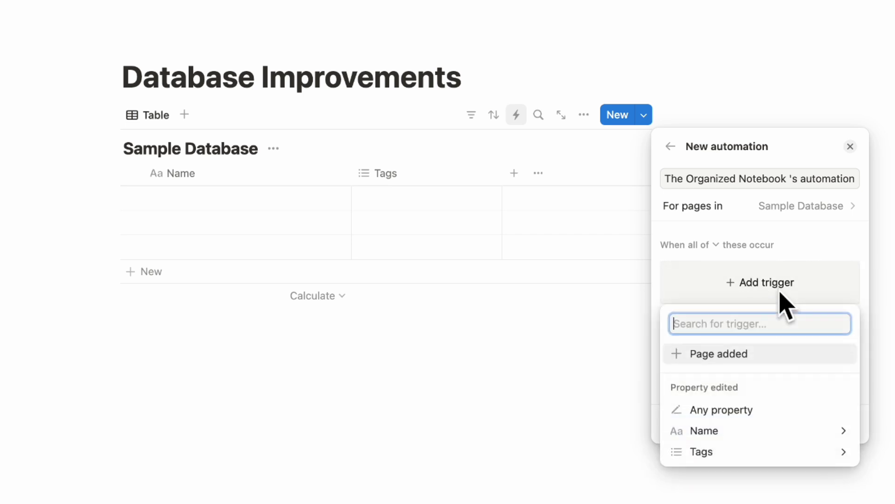
{"action": "left_click", "coordinate": [767, 357]}
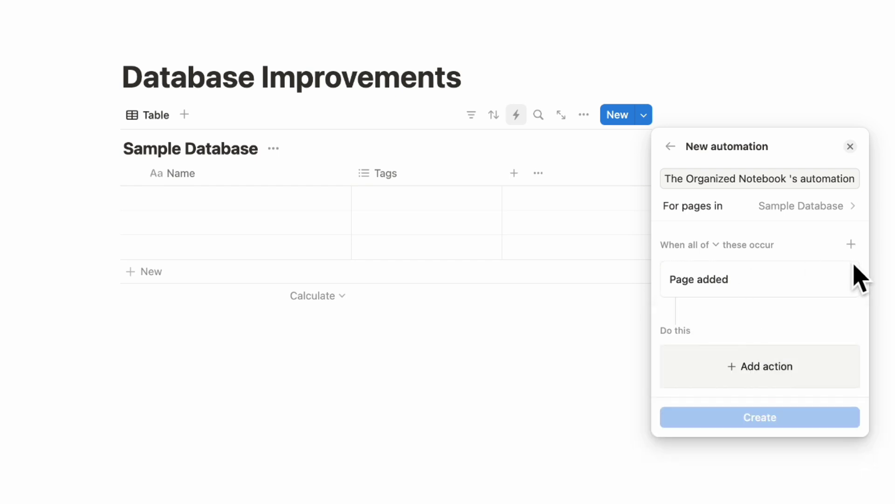
{"action": "left_click", "coordinate": [852, 244]}
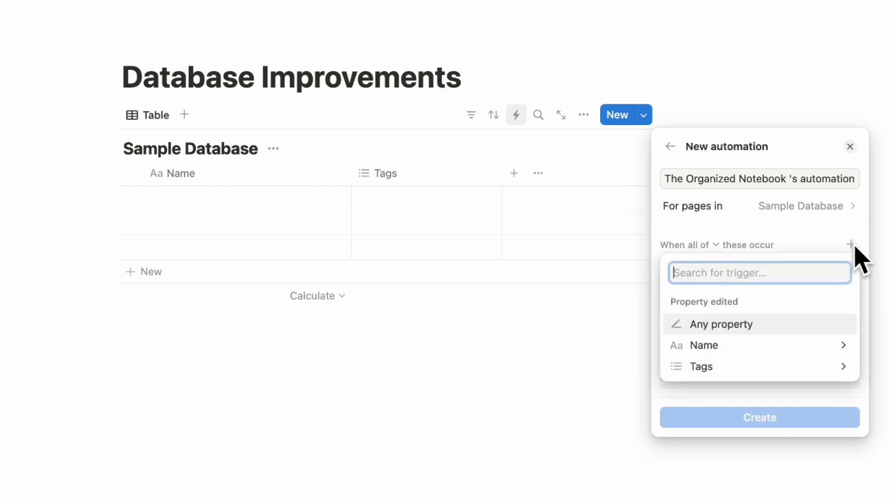
{"action": "left_click", "coordinate": [809, 345]}
{"action": "type", "text": "Sample"}
{"action": "left_click", "coordinate": [835, 271]}
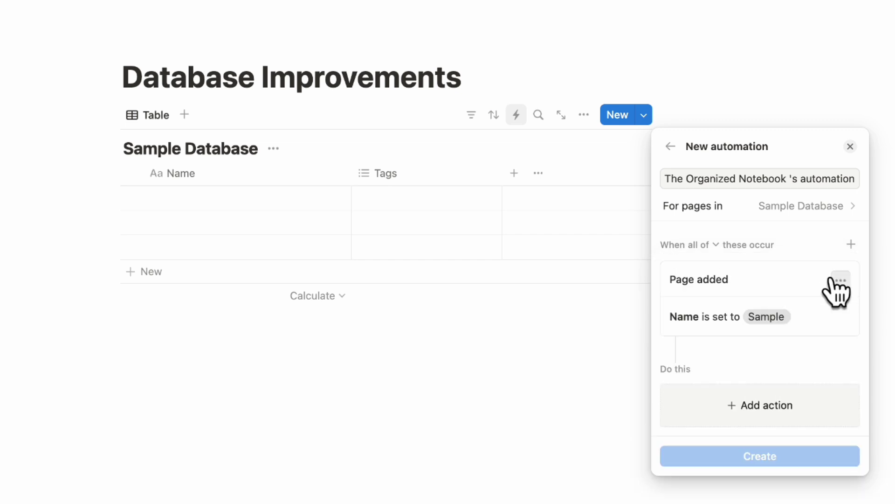
- Add an action that clears the Tags property and create the automation
{"action": "left_click", "coordinate": [775, 419]}
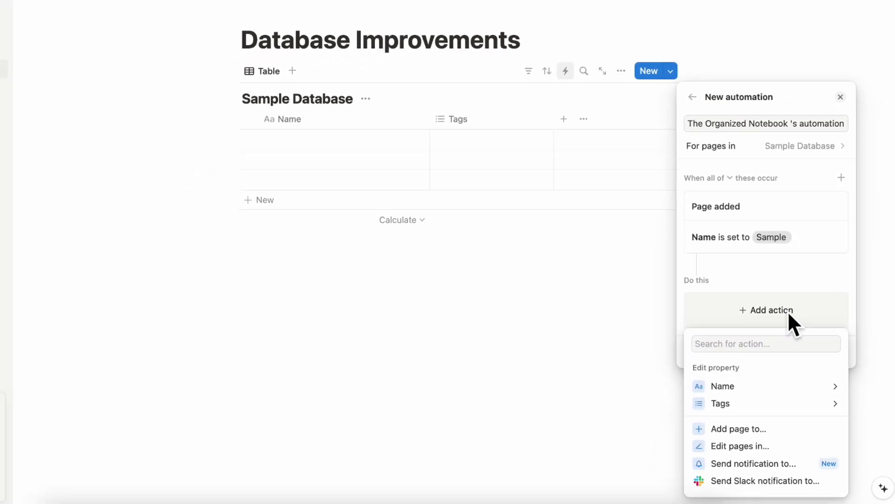
{"action": "left_click", "coordinate": [784, 404]}
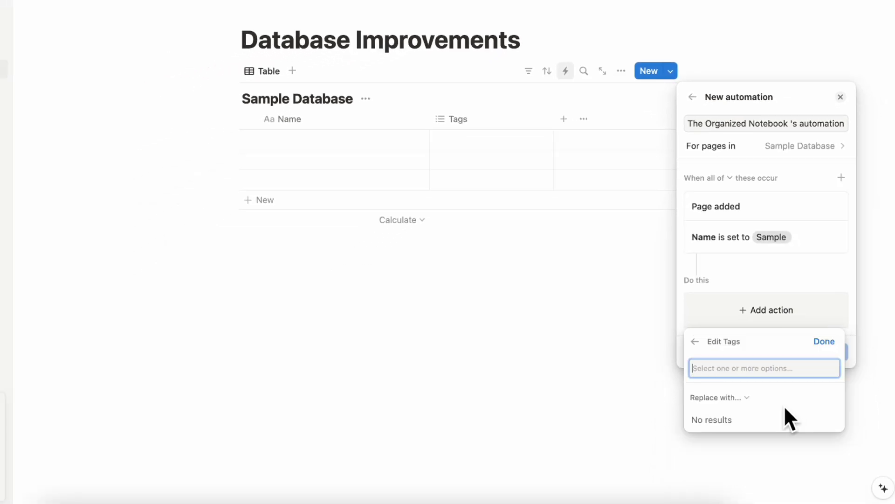
{"action": "left_click", "coordinate": [824, 342]}
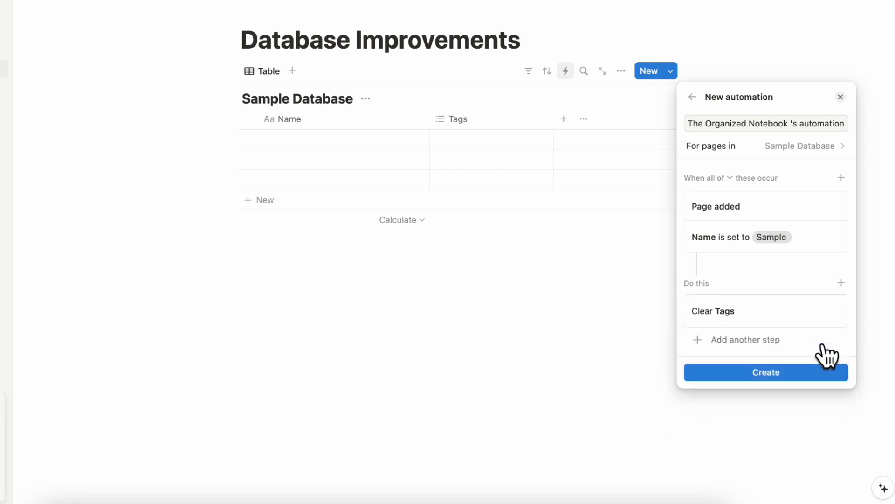
{"action": "left_click", "coordinate": [772, 373]}
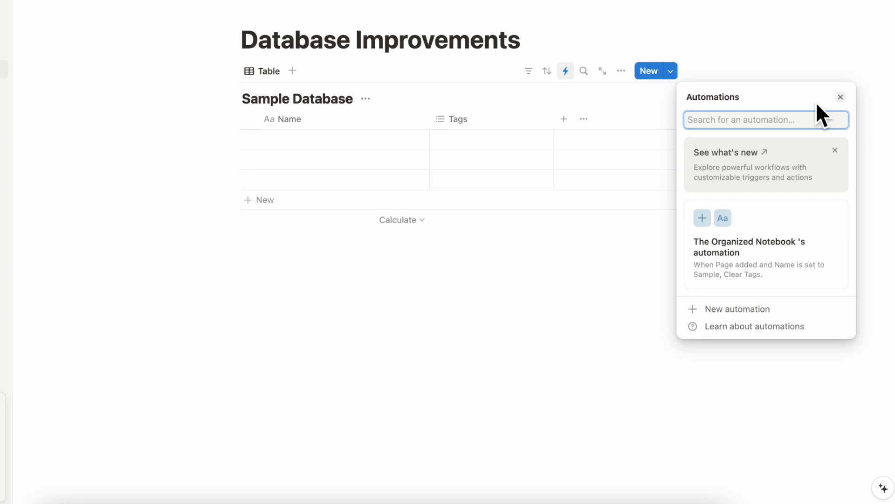
- Open the new automation for editing and inspect its 'Name is set to Sample' condition
{"action": "left_click", "coordinate": [798, 230]}
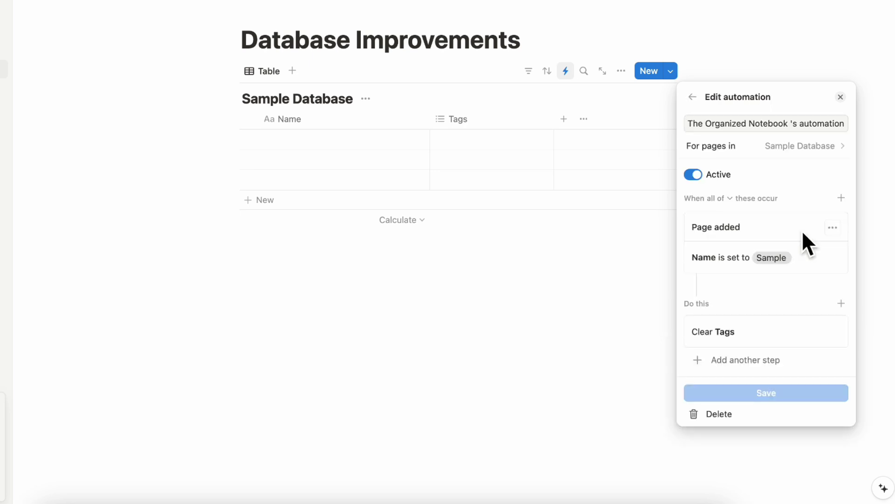
{"action": "left_click", "coordinate": [808, 260]}
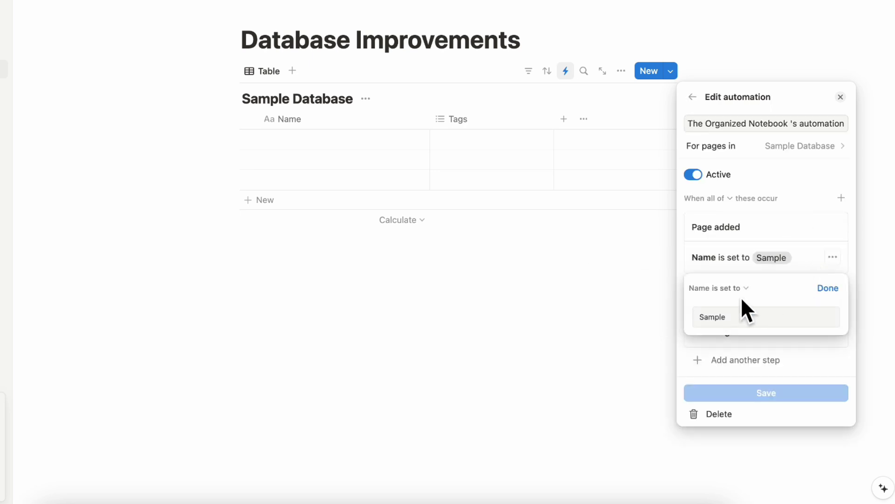
{"action": "left_click", "coordinate": [764, 231]}
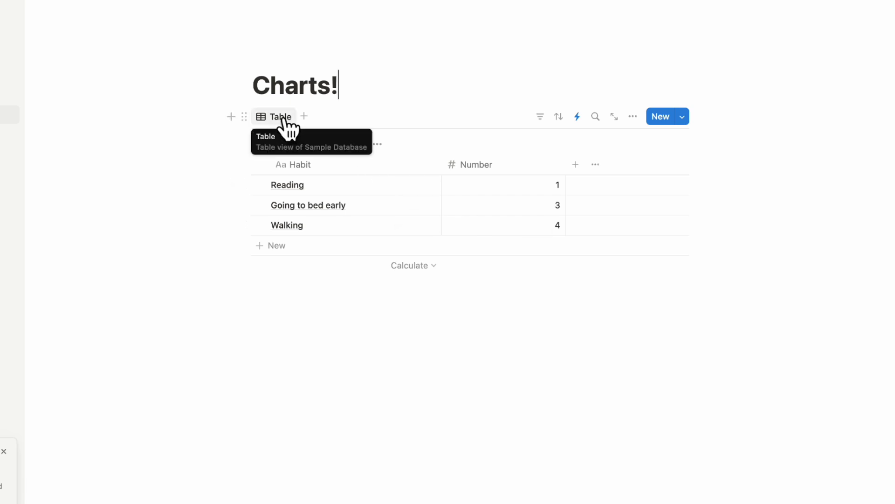
- Change the habits table's layout to Chart
{"action": "left_click", "coordinate": [634, 117]}
{"action": "left_click", "coordinate": [745, 198]}
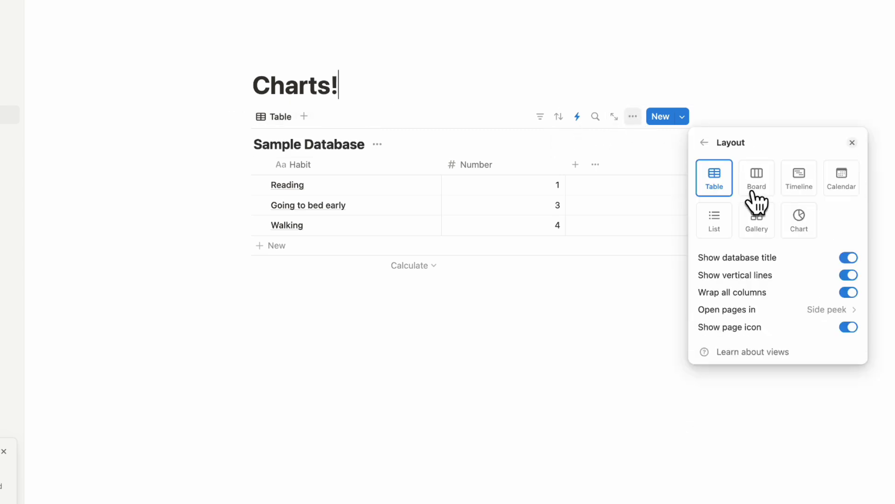
{"action": "left_click", "coordinate": [809, 236]}
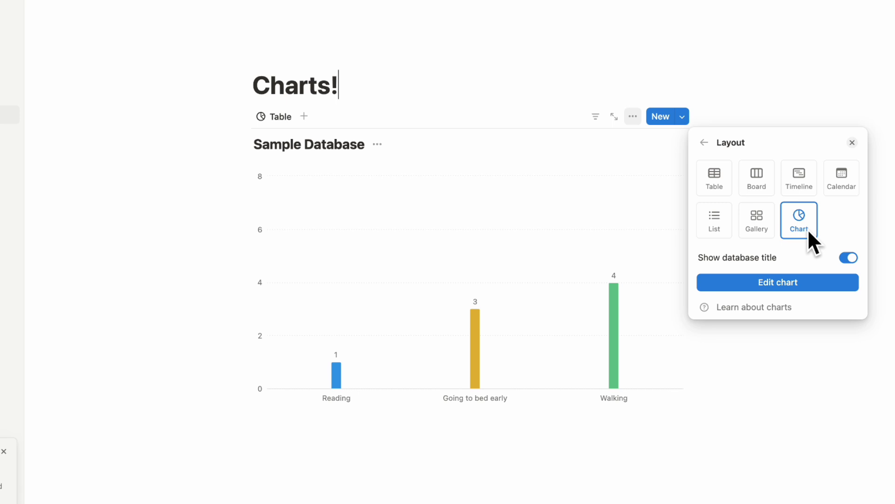
- Try horizontal bar, line and donut chart types, settling on vertical bars
{"action": "left_click", "coordinate": [792, 283]}
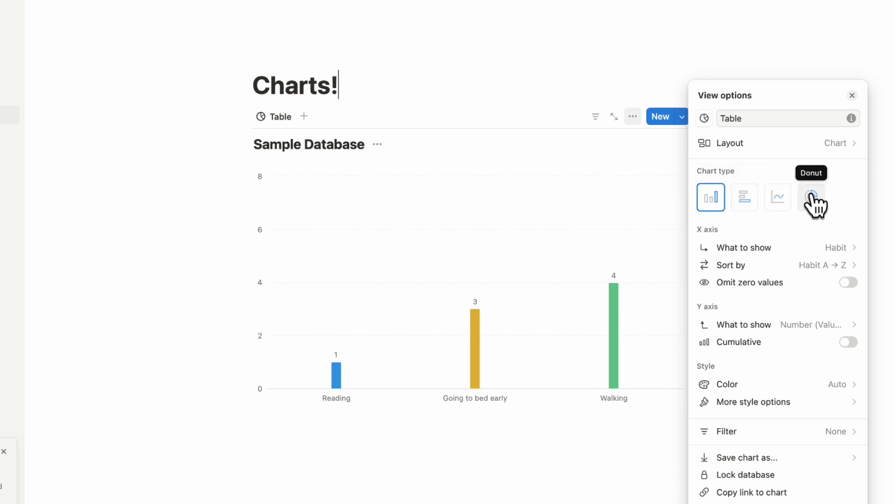
{"action": "left_click", "coordinate": [750, 197]}
{"action": "left_click", "coordinate": [777, 197]}
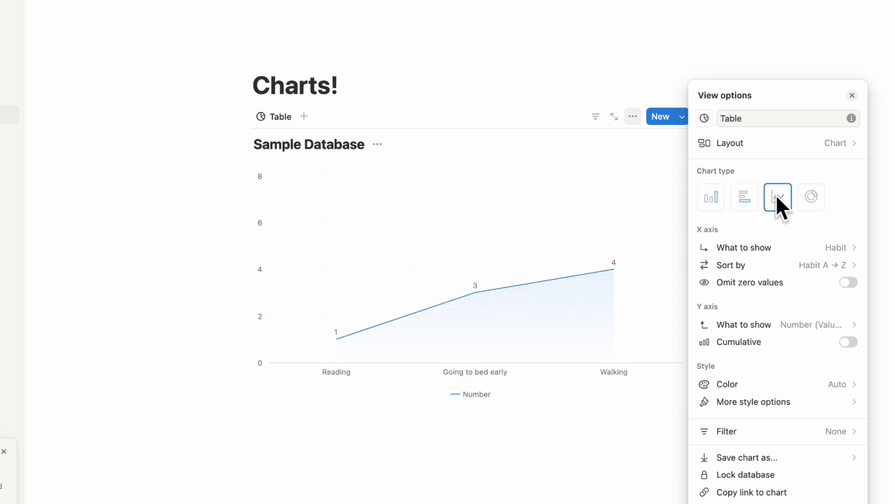
{"action": "left_click", "coordinate": [811, 199]}
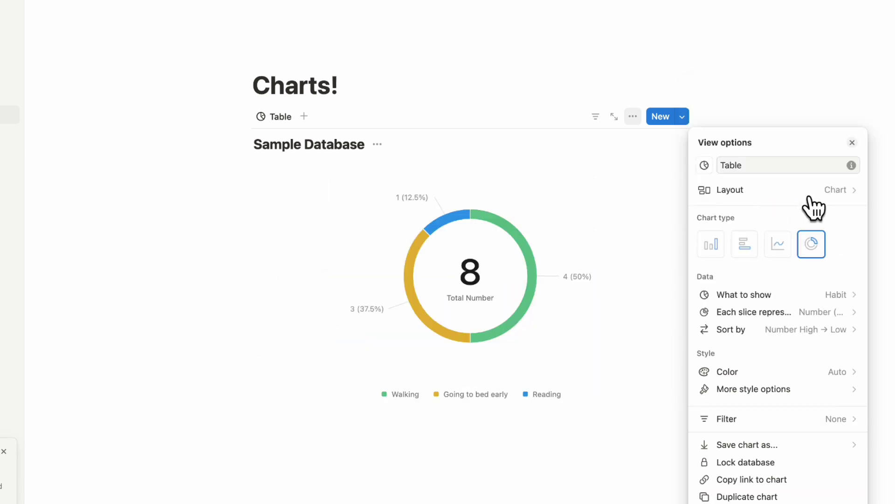
{"action": "left_click", "coordinate": [713, 242]}
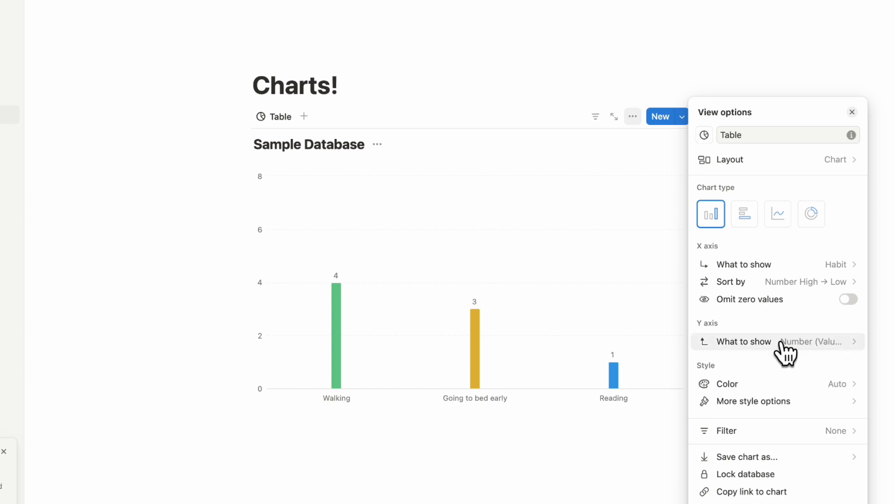
- Make the chart bars green, then look through the chart height, grid line and axis name style options
{"action": "left_click", "coordinate": [794, 383]}
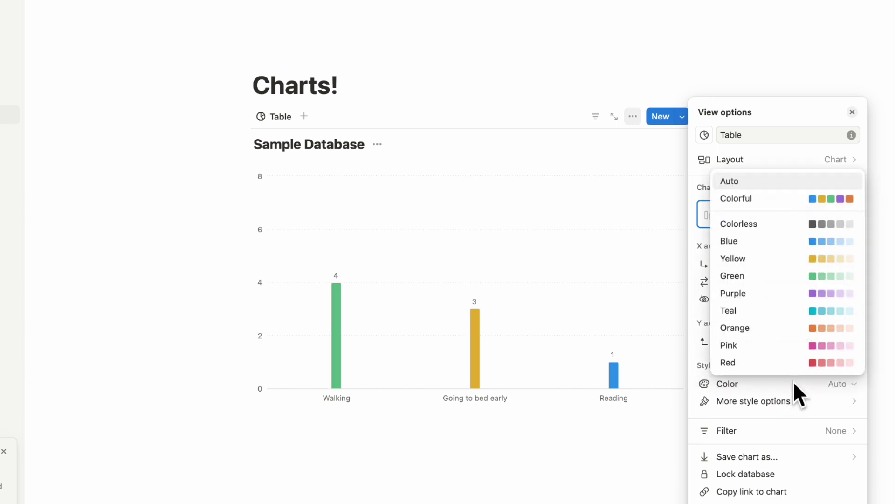
{"action": "left_click", "coordinate": [793, 276]}
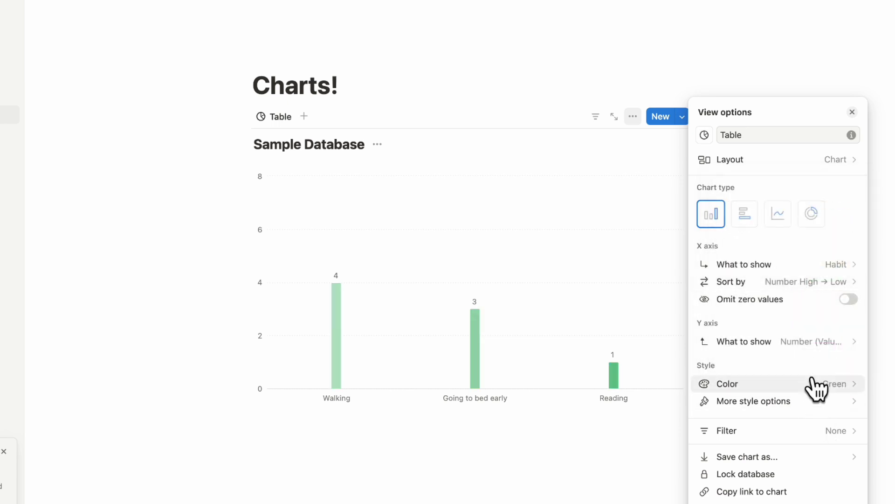
{"action": "left_click", "coordinate": [825, 402]}
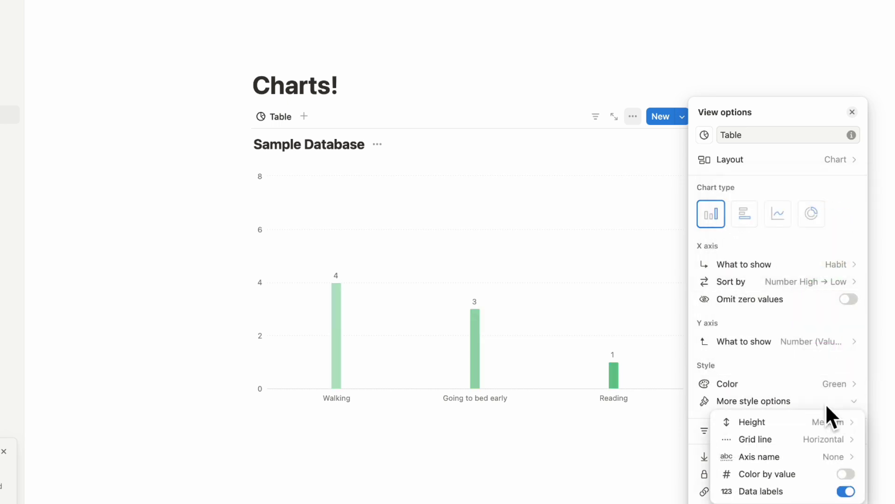
{"action": "left_click", "coordinate": [838, 423]}
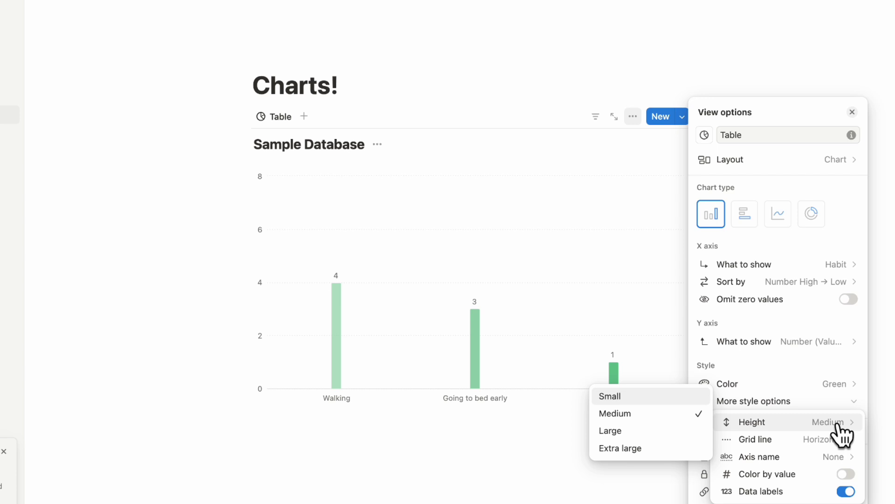
{"action": "left_click", "coordinate": [841, 440]}
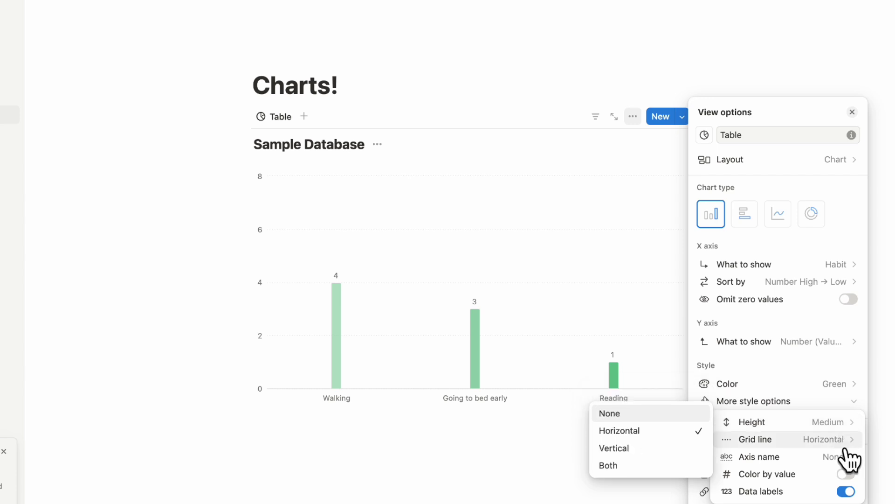
{"action": "left_click", "coordinate": [849, 457]}
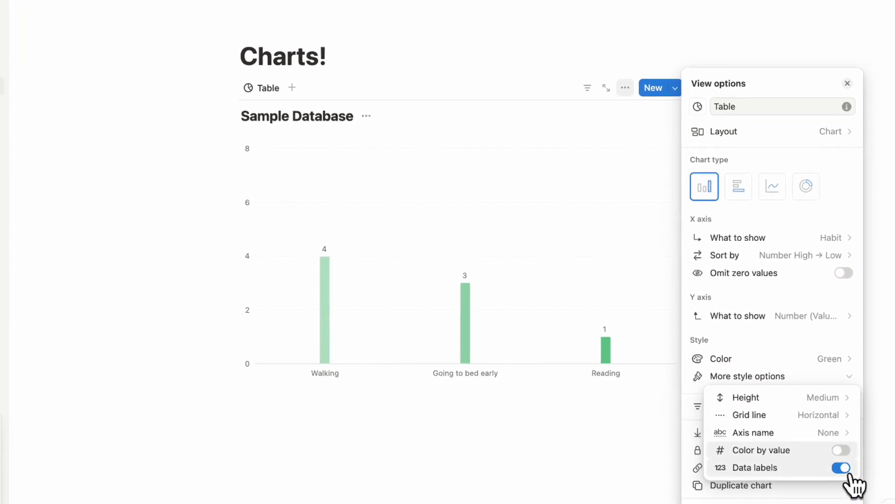
{"action": "left_click", "coordinate": [787, 333]}
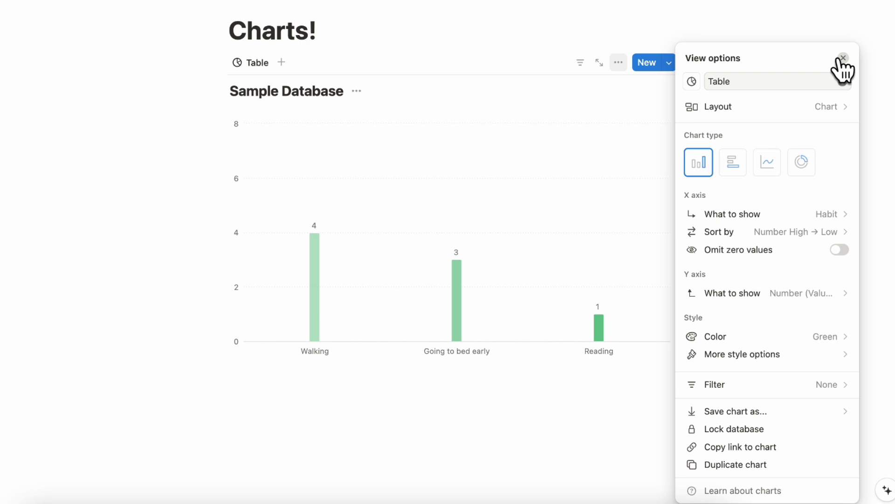
- Try the horizontal bar and line chart types, ending on a donut chart totalling 8
{"action": "left_click", "coordinate": [733, 161]}
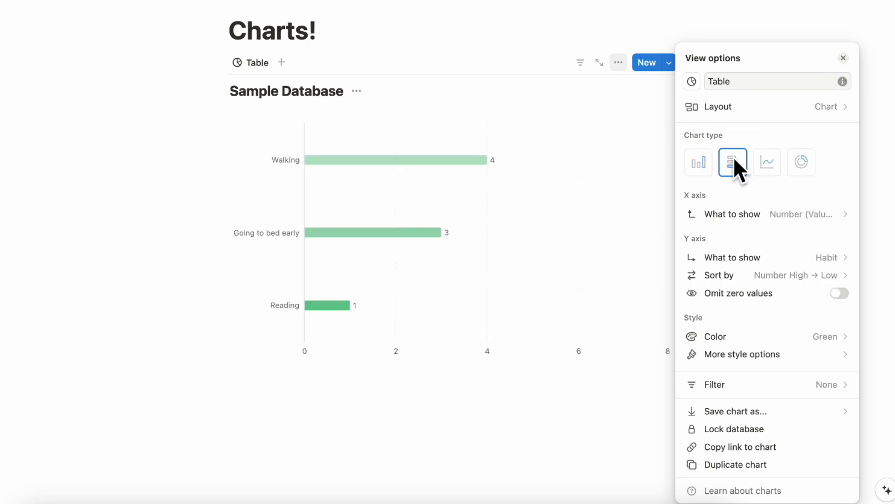
{"action": "left_click", "coordinate": [763, 170]}
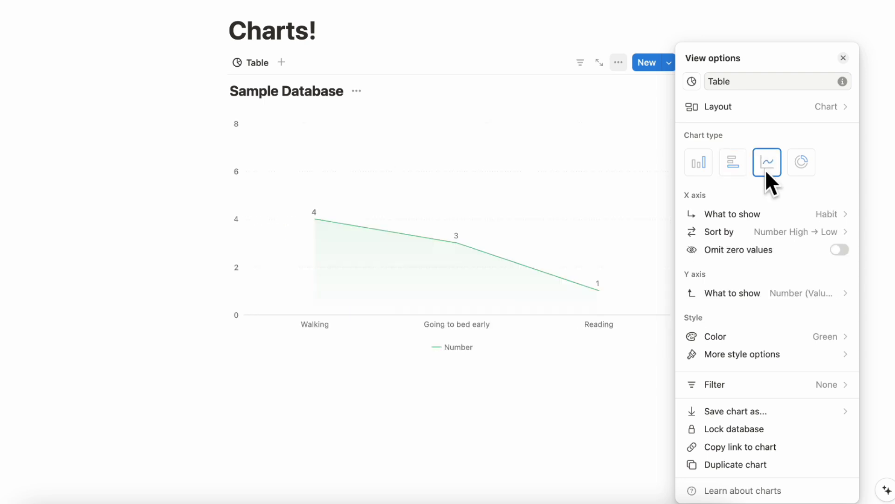
{"action": "left_click", "coordinate": [800, 164]}
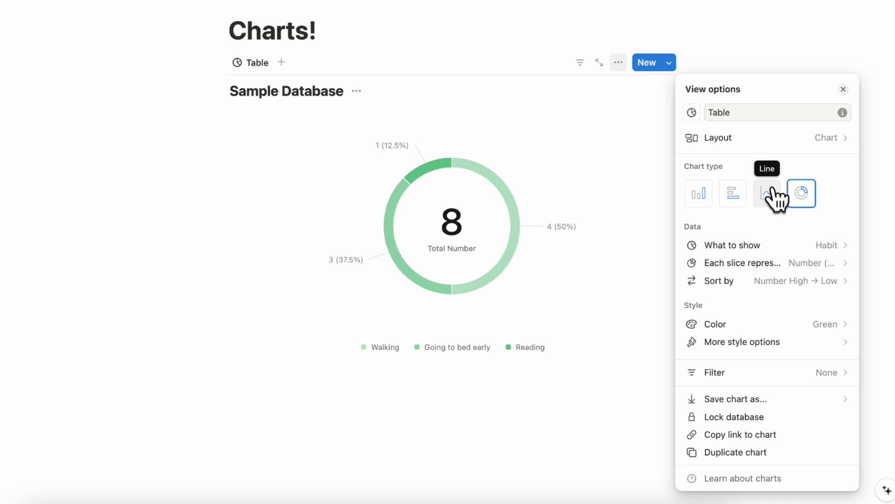